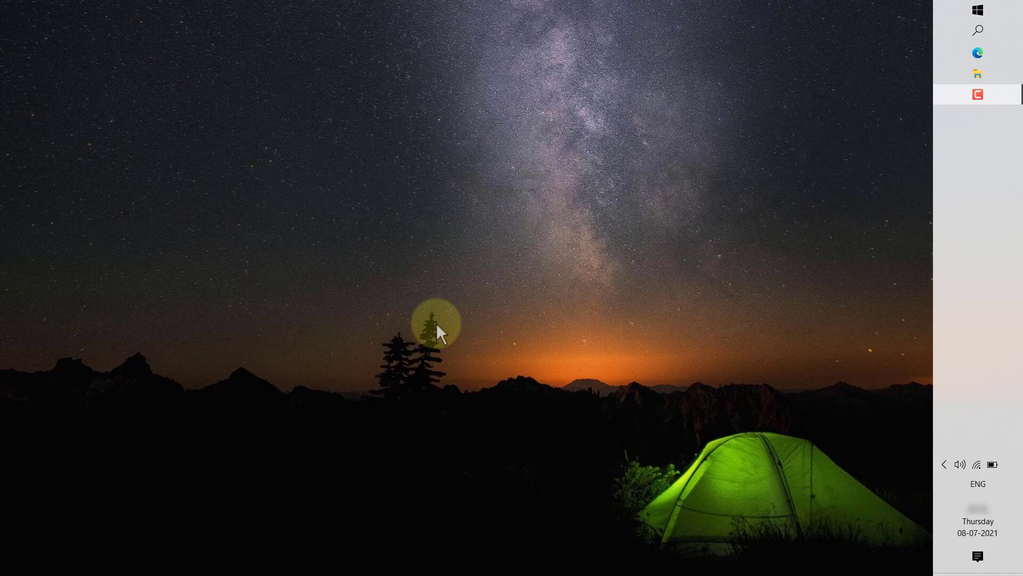
# Open Control Panel through Windows search and view its items as small icons
pyautogui.click(990, 26)
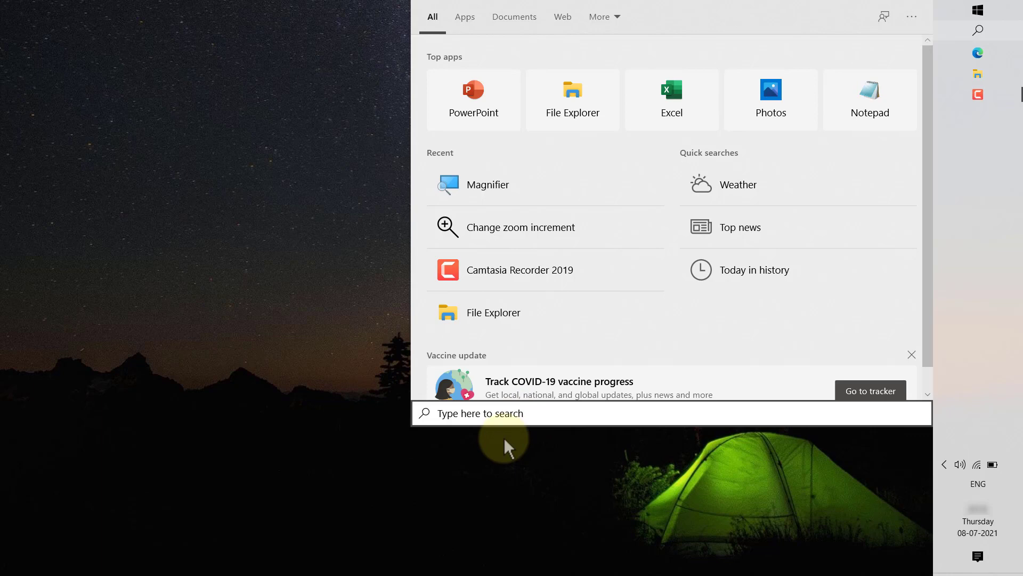
pyautogui.write('con')
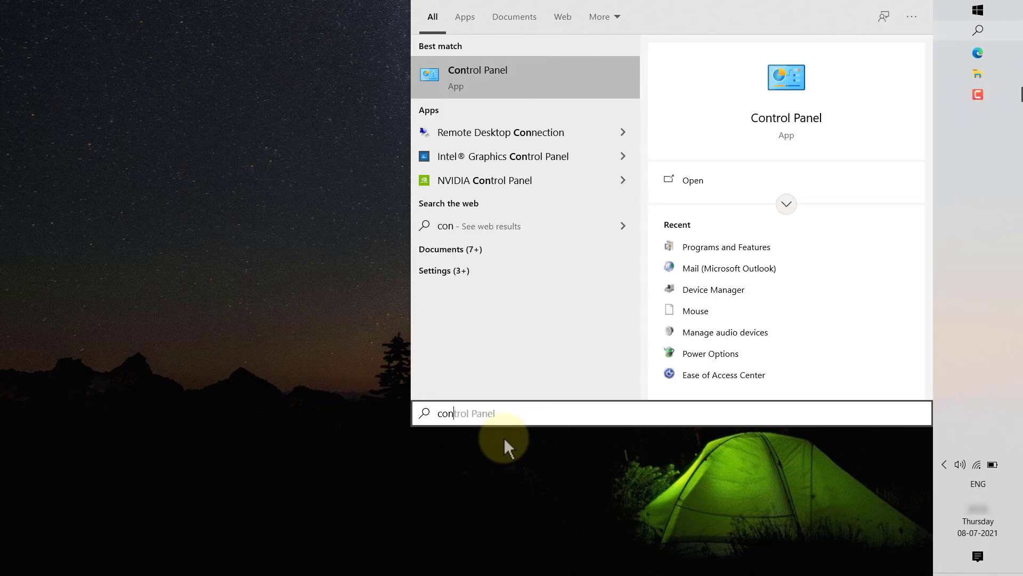
pyautogui.write('tr')
pyautogui.click(792, 119)
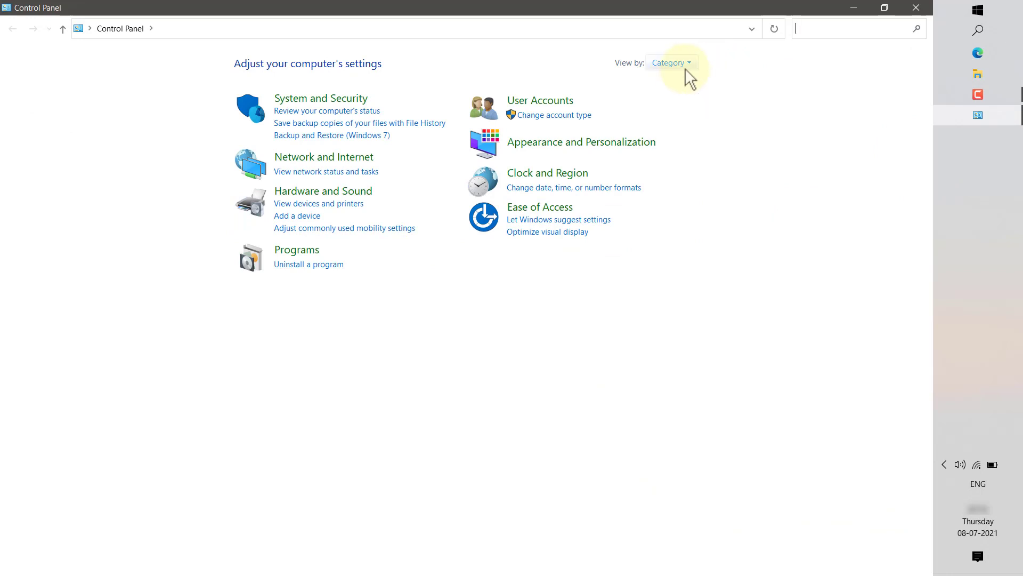
pyautogui.click(685, 68)
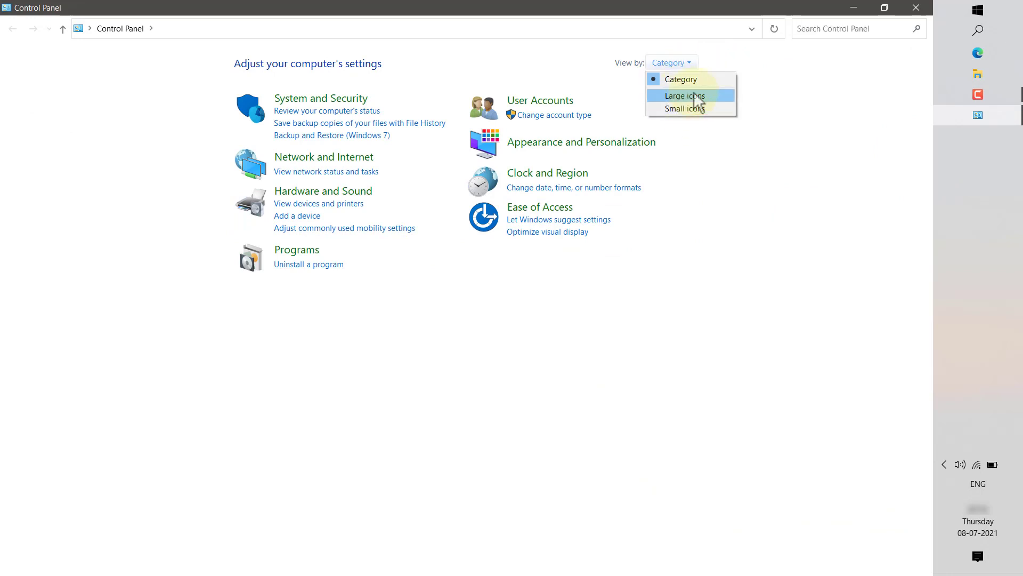
pyautogui.click(695, 109)
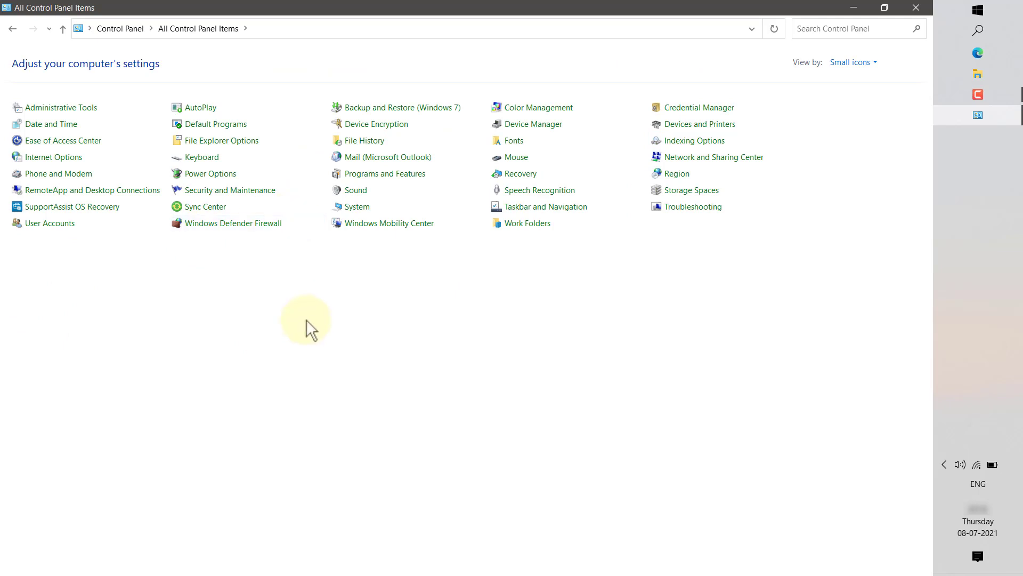
# Open Power Options and bring up the advanced power settings of the Dell plan
pyautogui.click(218, 177)
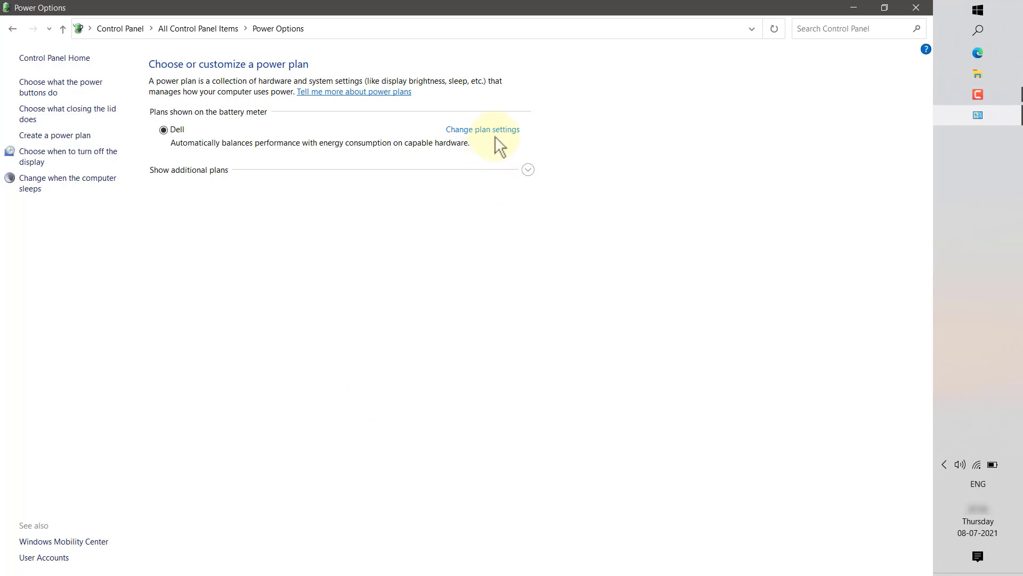
pyautogui.click(528, 170)
pyautogui.click(486, 130)
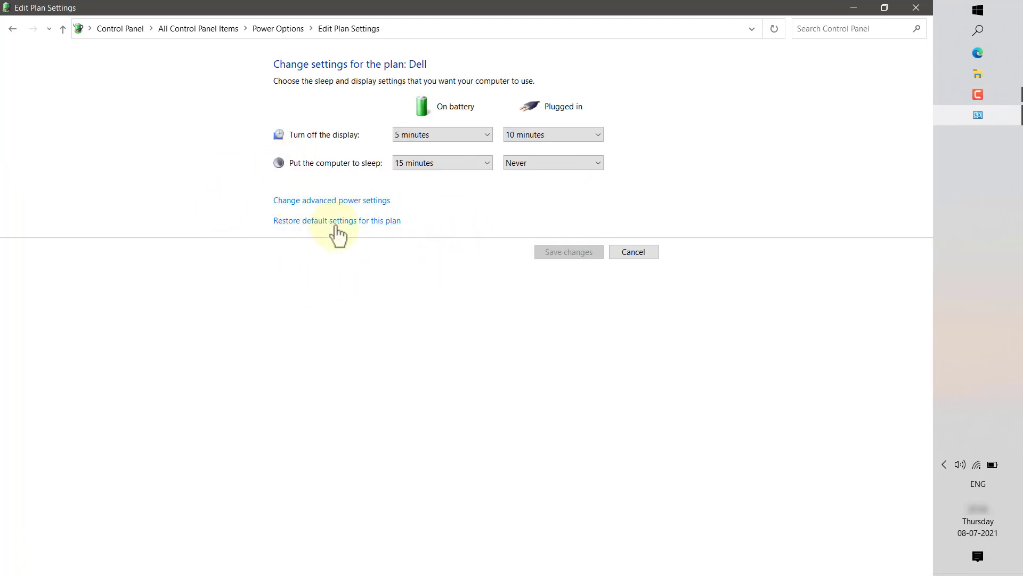
pyautogui.click(343, 202)
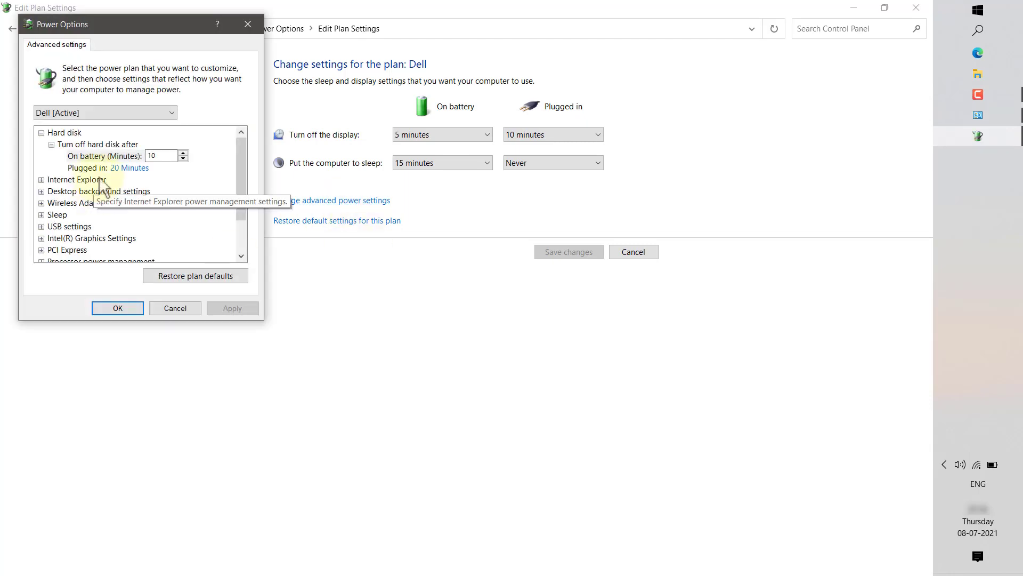
pyautogui.moveTo(111, 25); pyautogui.dragTo(248, 94)
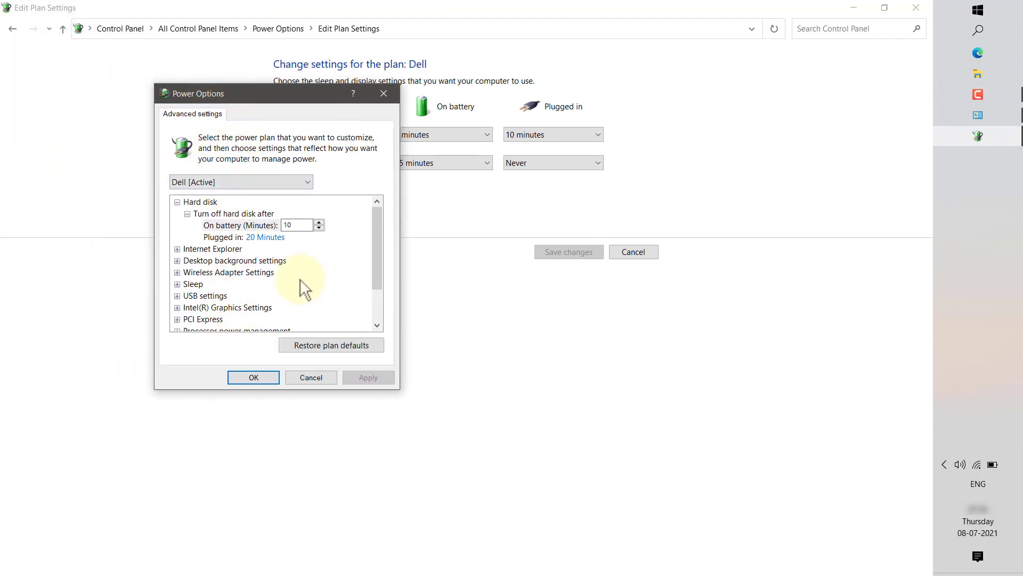
# Under USB settings, set the USB selective suspend setting for On battery to Disabled
pyautogui.click(178, 296)
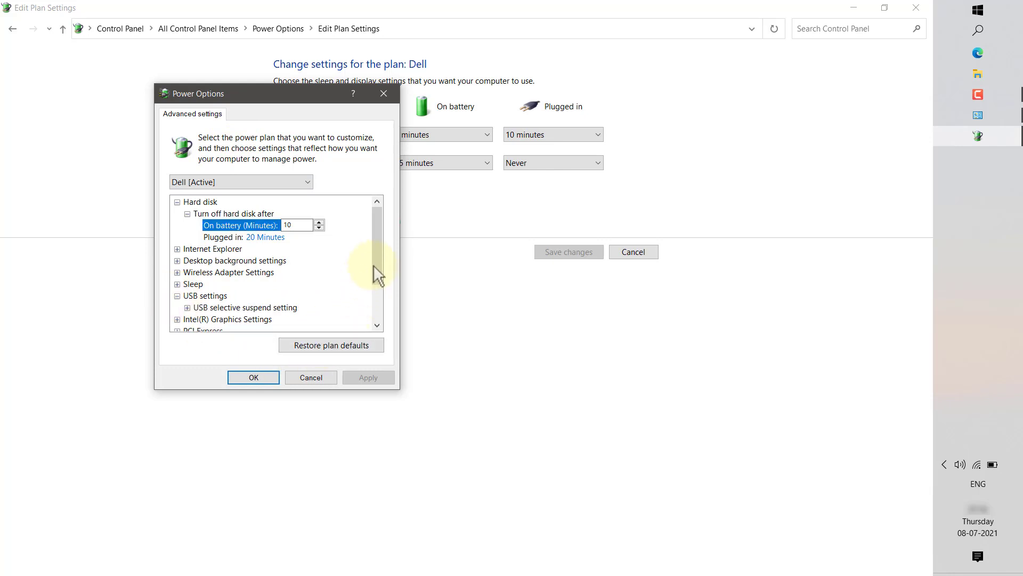
pyautogui.moveTo(373, 265); pyautogui.dragTo(377, 290)
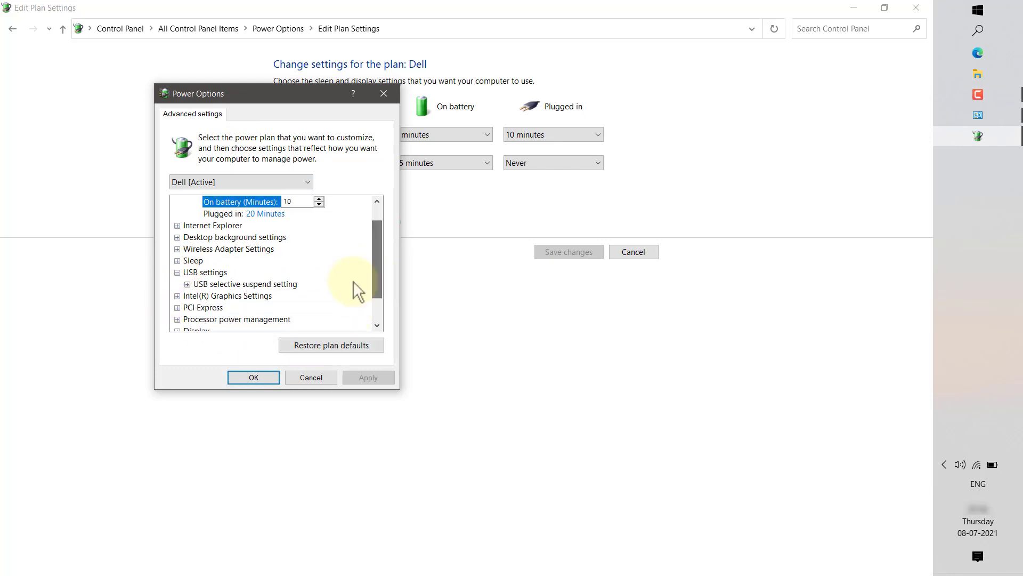
pyautogui.click(188, 284)
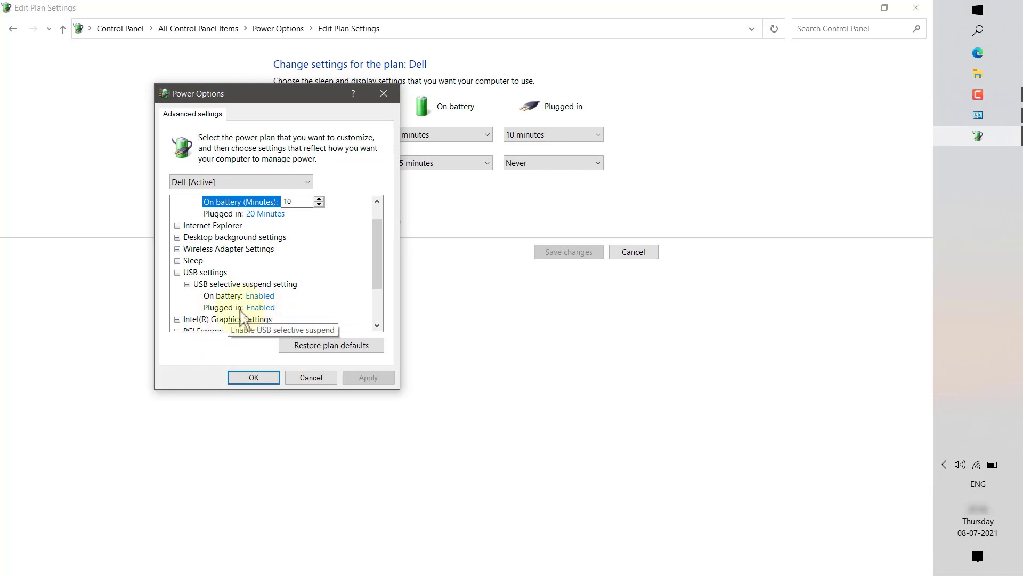
pyautogui.click(263, 296)
pyautogui.click(281, 298)
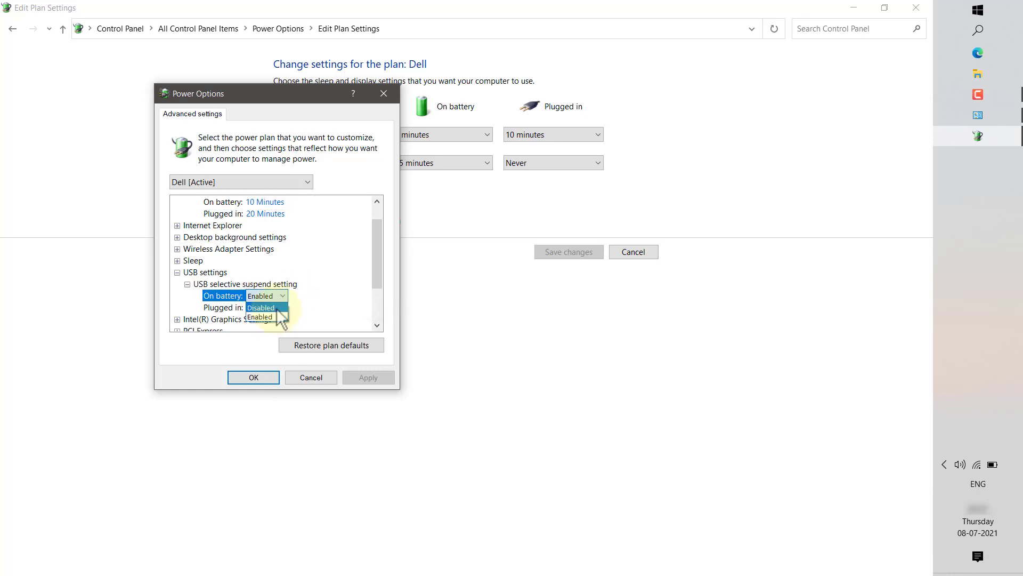
pyautogui.click(274, 317)
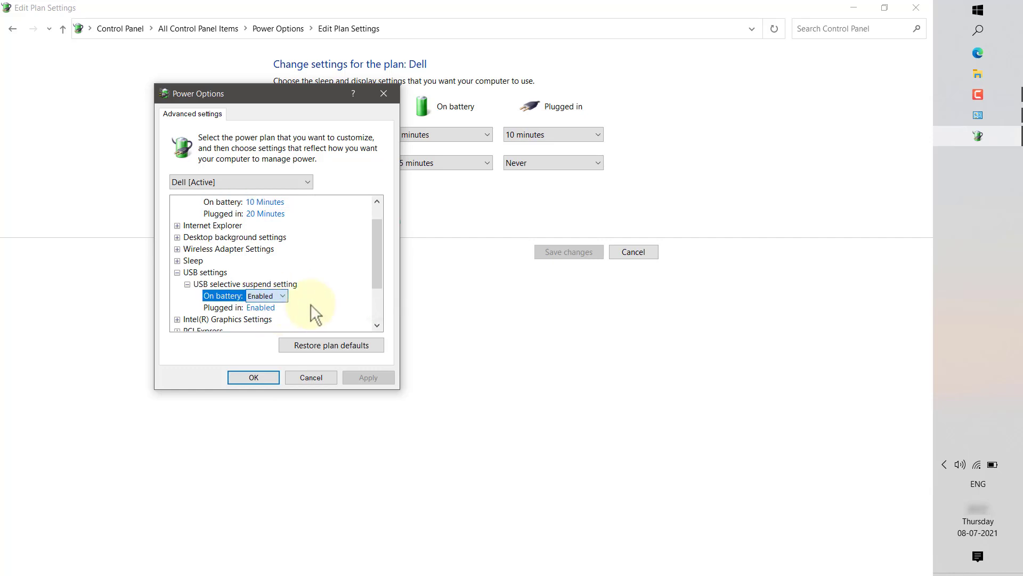
pyautogui.click(281, 294)
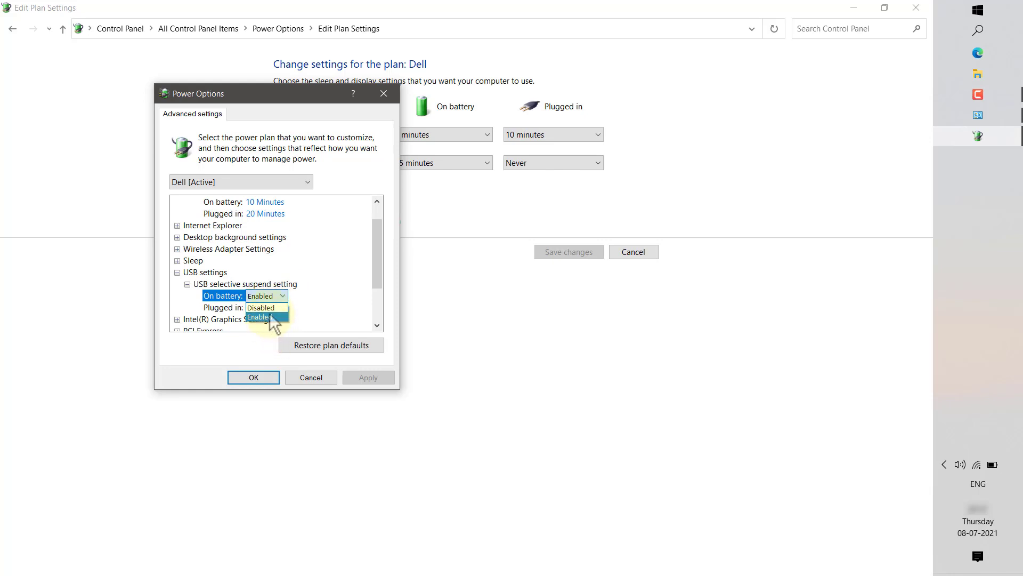
pyautogui.click(264, 307)
# Set USB selective suspend for Plugged in to Disabled and confirm the advanced power settings
pyautogui.click(266, 308)
pyautogui.click(282, 307)
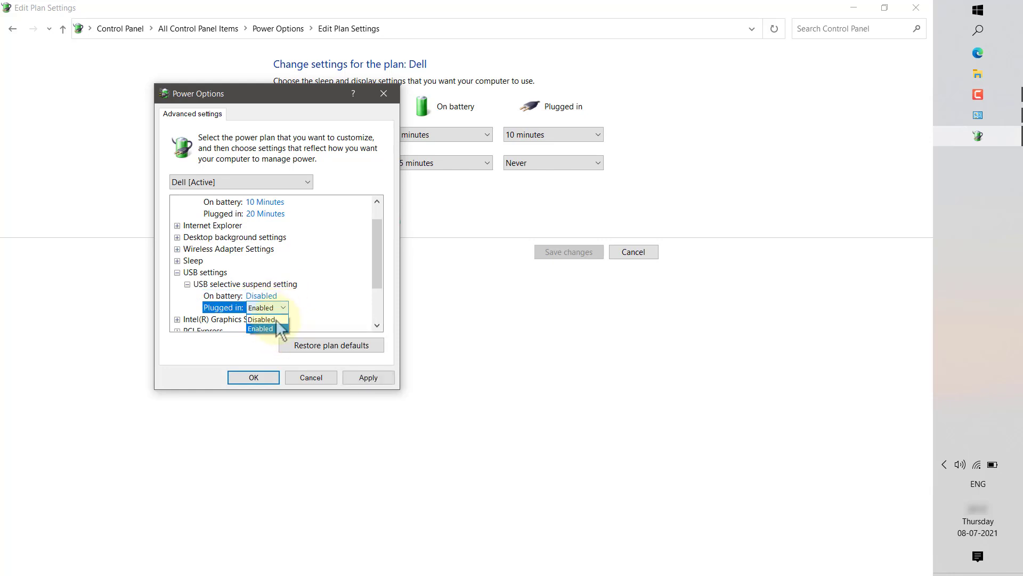
pyautogui.click(262, 319)
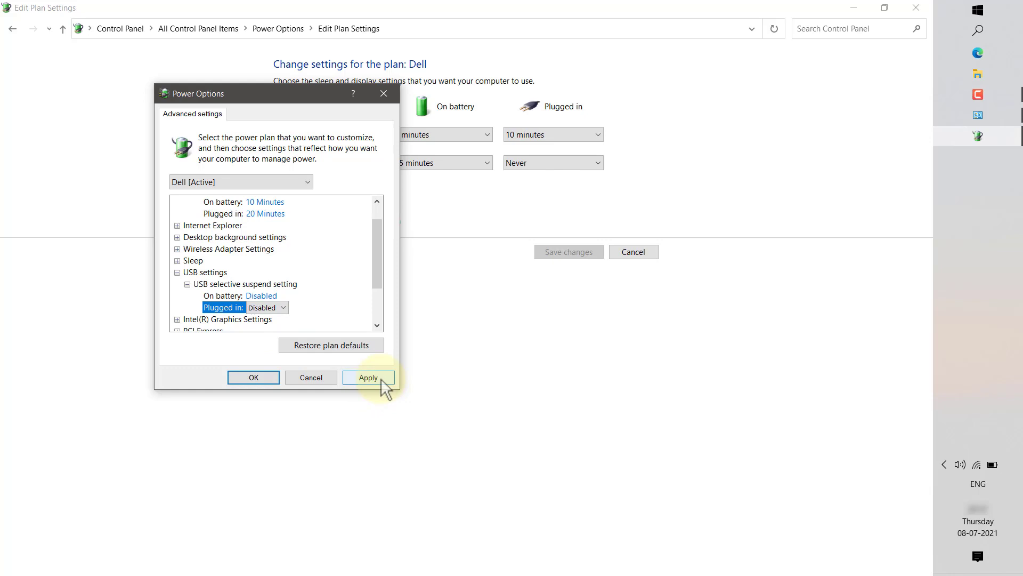
pyautogui.click(264, 380)
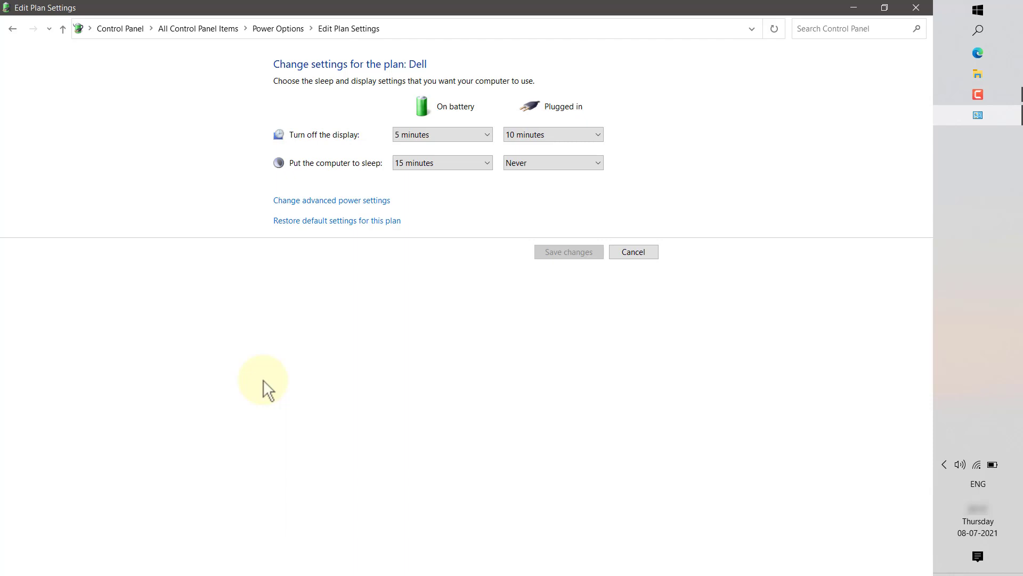
# Minimize the Control Panel window, open Device Manager maximized and expand the Universal Serial Bus controllers category
pyautogui.click(853, 7)
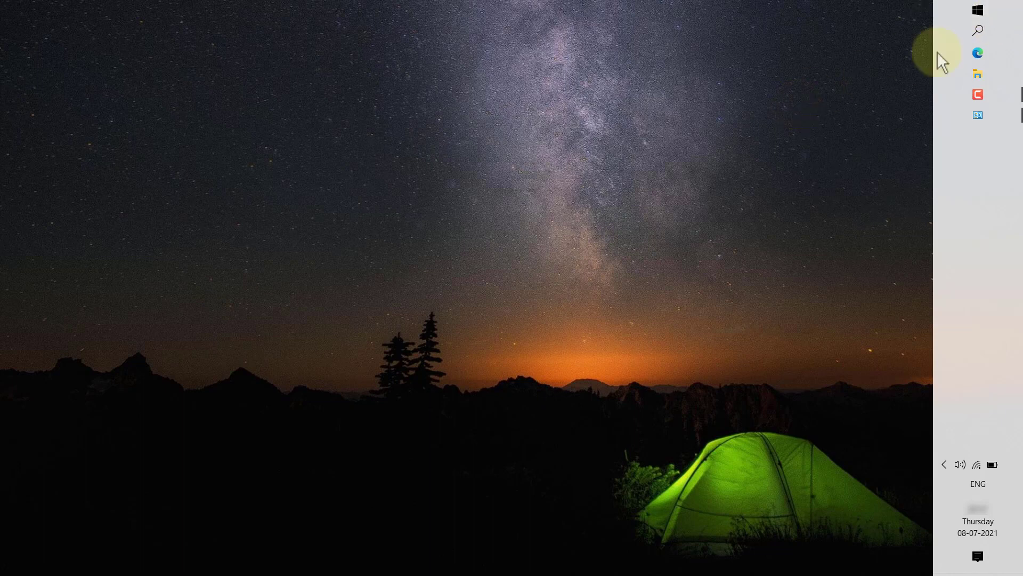
pyautogui.rightClick(991, 8)
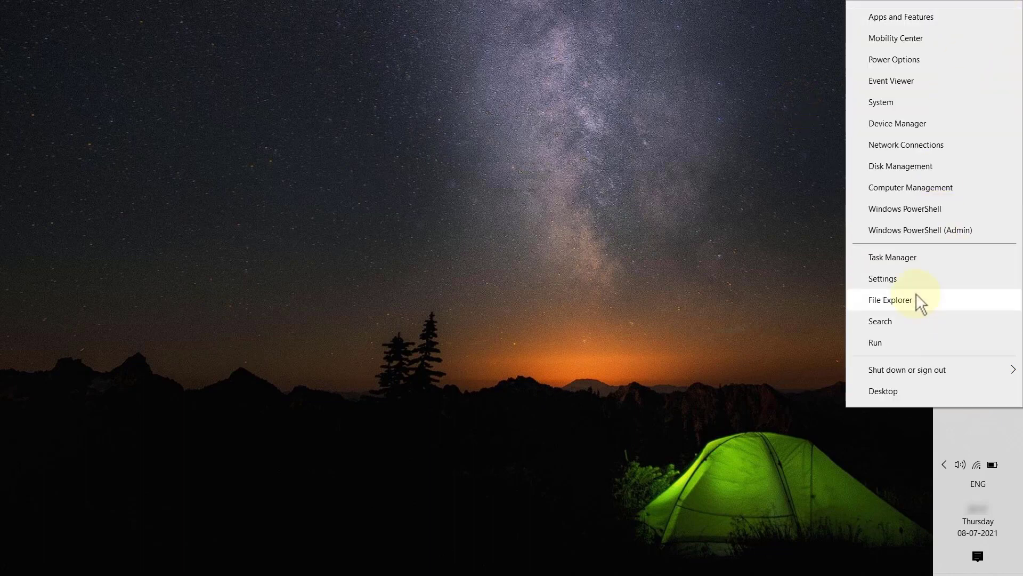
pyautogui.click(910, 124)
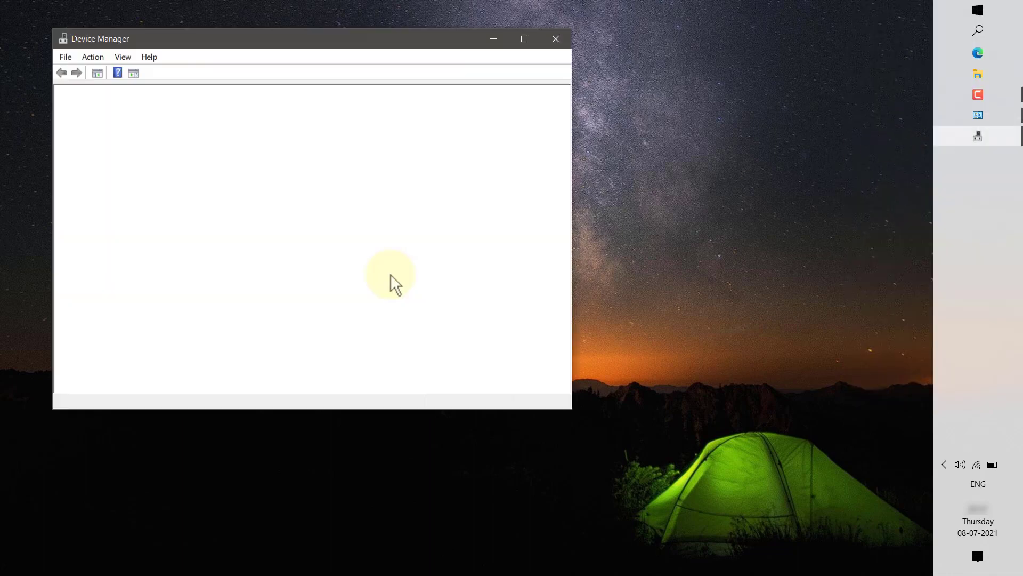
pyautogui.click(524, 39)
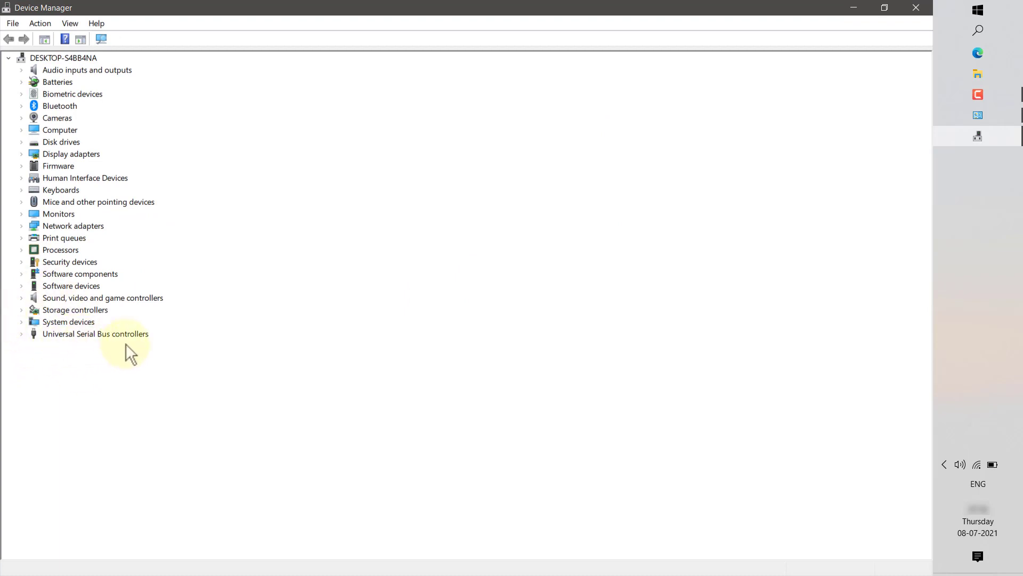
pyautogui.click(22, 334)
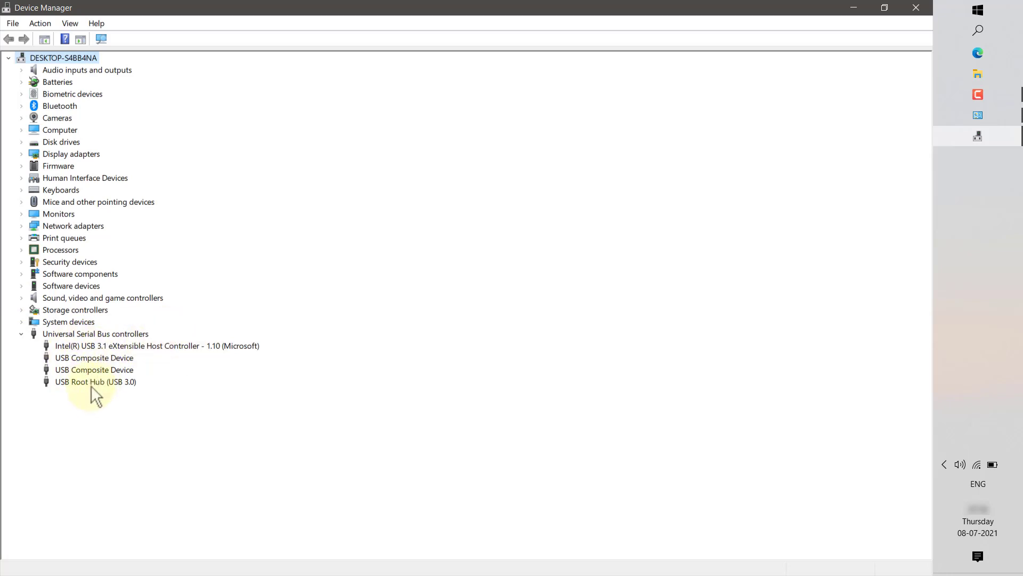
# Try to disable the first USB Composite Device under Universal Serial Bus controllers
pyautogui.rightClick(101, 355)
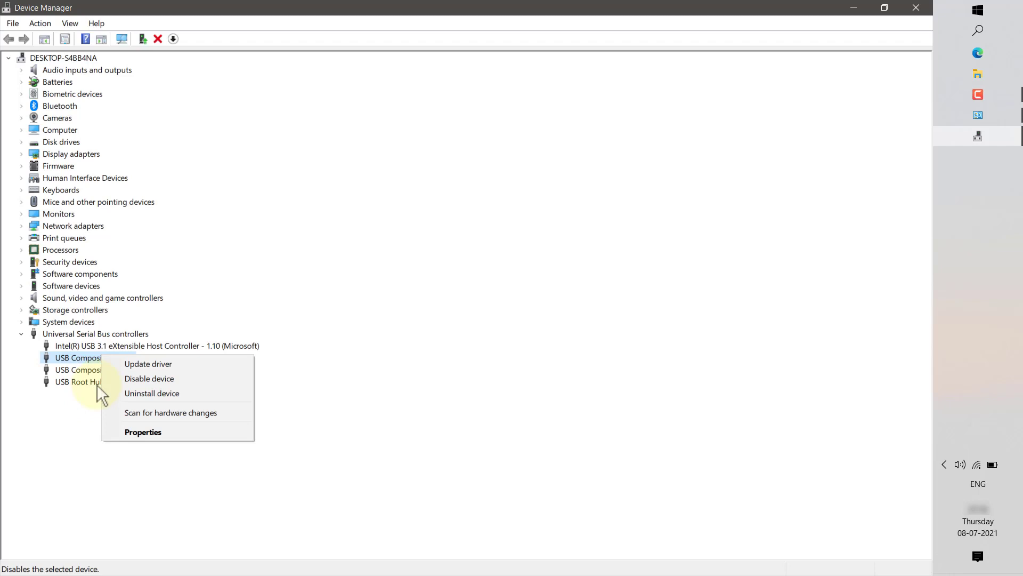
pyautogui.click(146, 381)
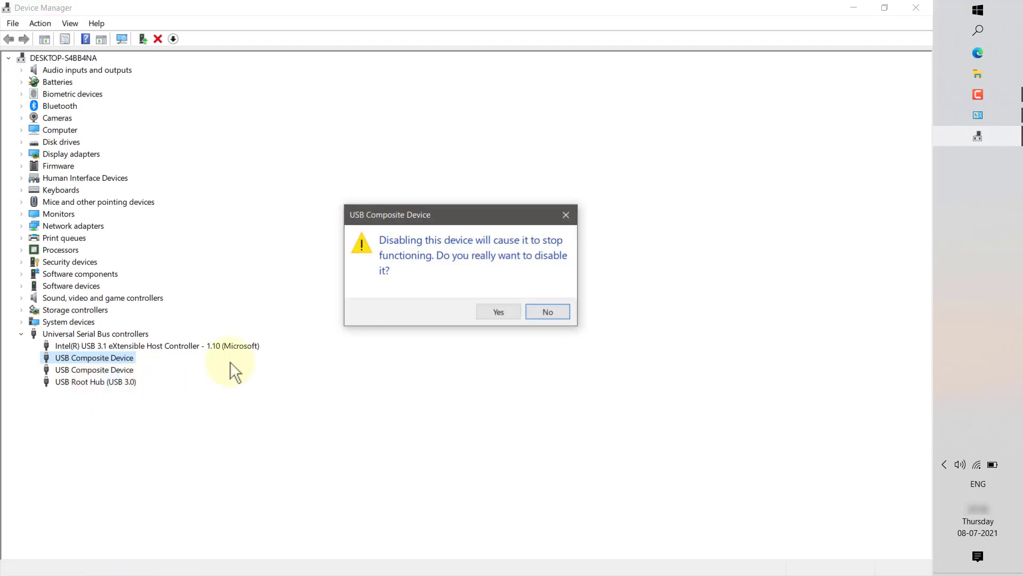
pyautogui.click(487, 313)
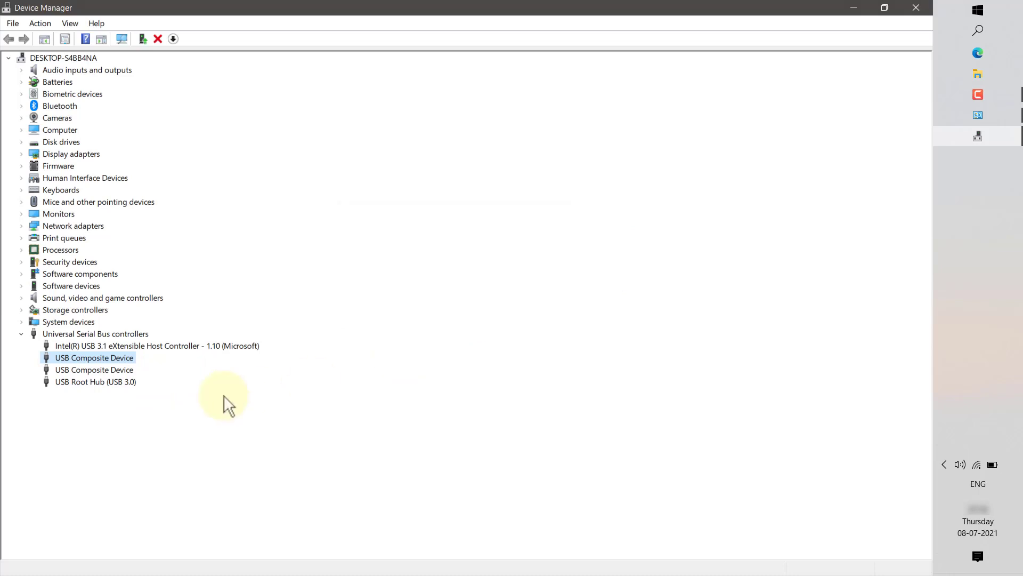
pyautogui.rightClick(95, 356)
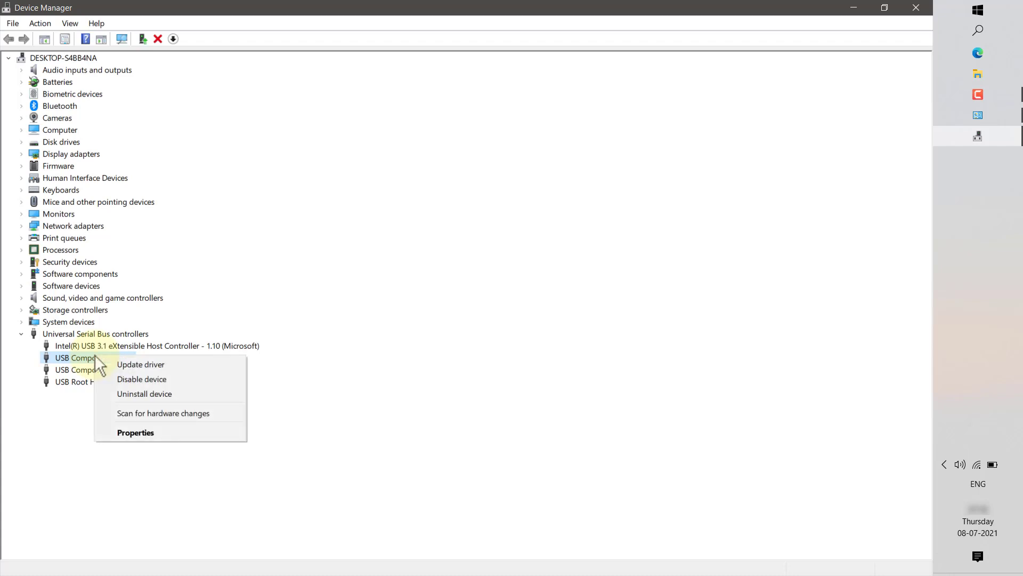
pyautogui.click(147, 379)
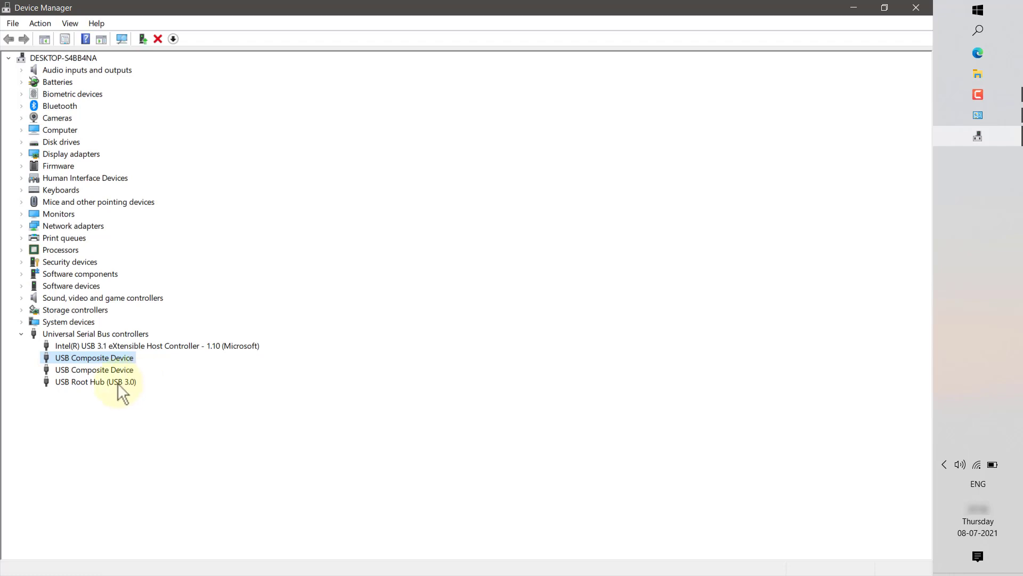
pyautogui.click(89, 371)
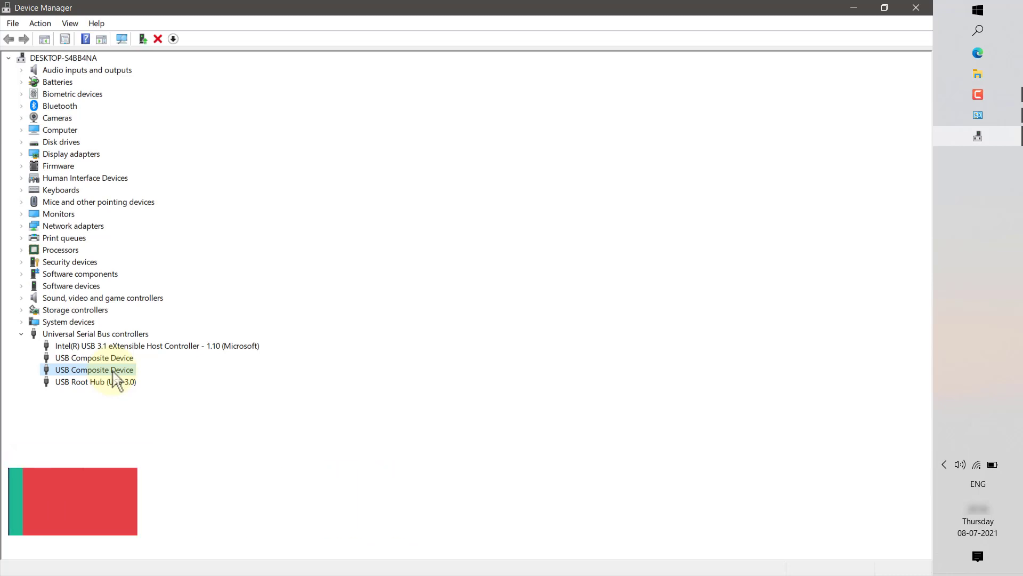
# Close Device Manager and open the Power Options settings for what the power buttons do from Control Panel
pyautogui.hotkey('alt', 'F4')
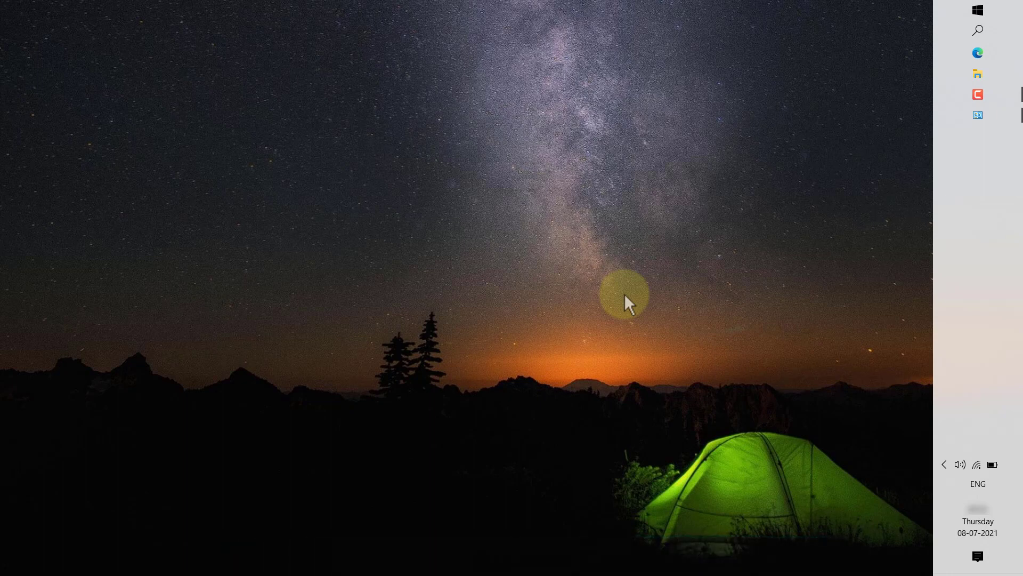
pyautogui.click(979, 30)
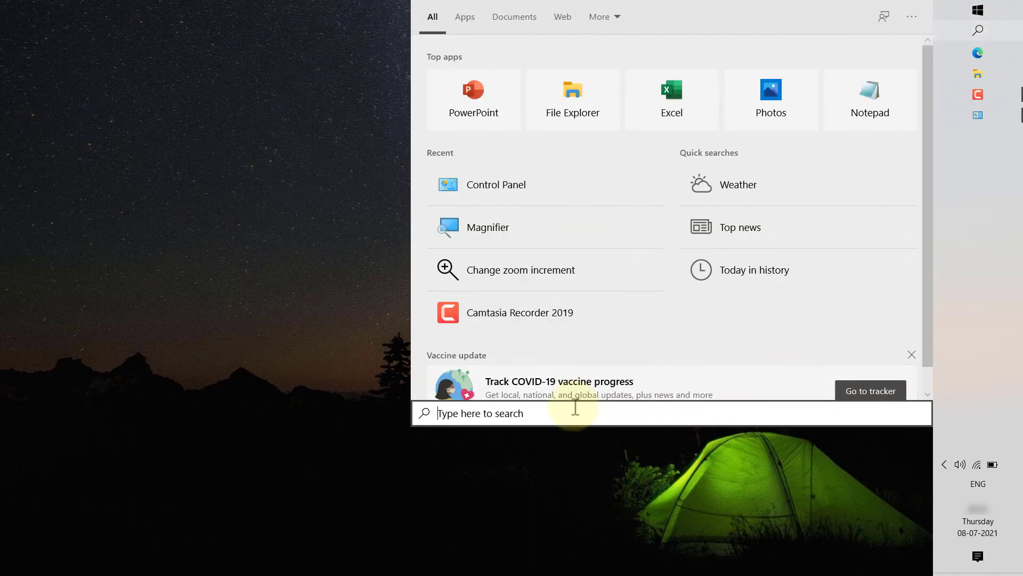
pyautogui.write('con')
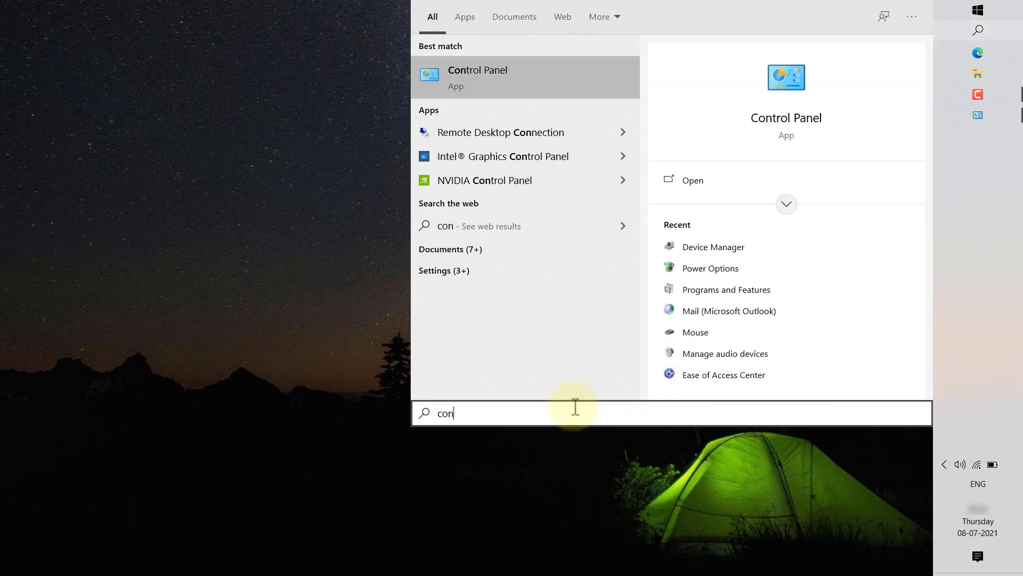
pyautogui.click(778, 120)
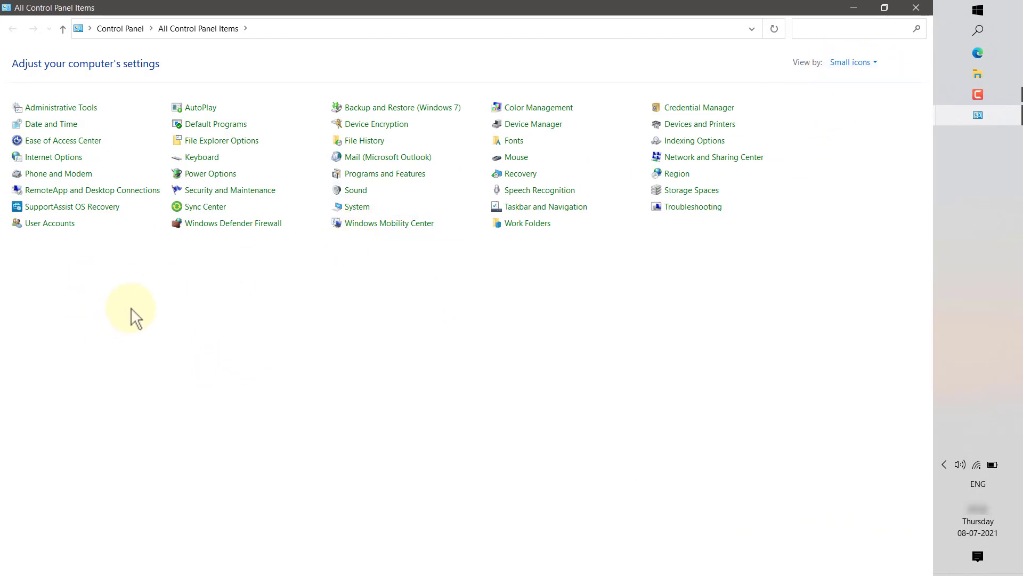
pyautogui.click(235, 205)
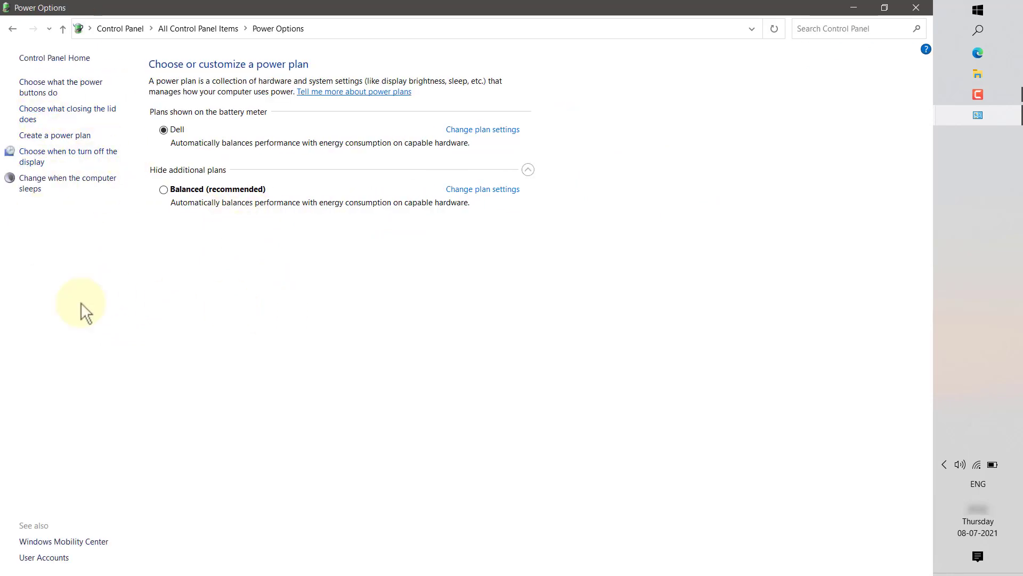
pyautogui.click(79, 90)
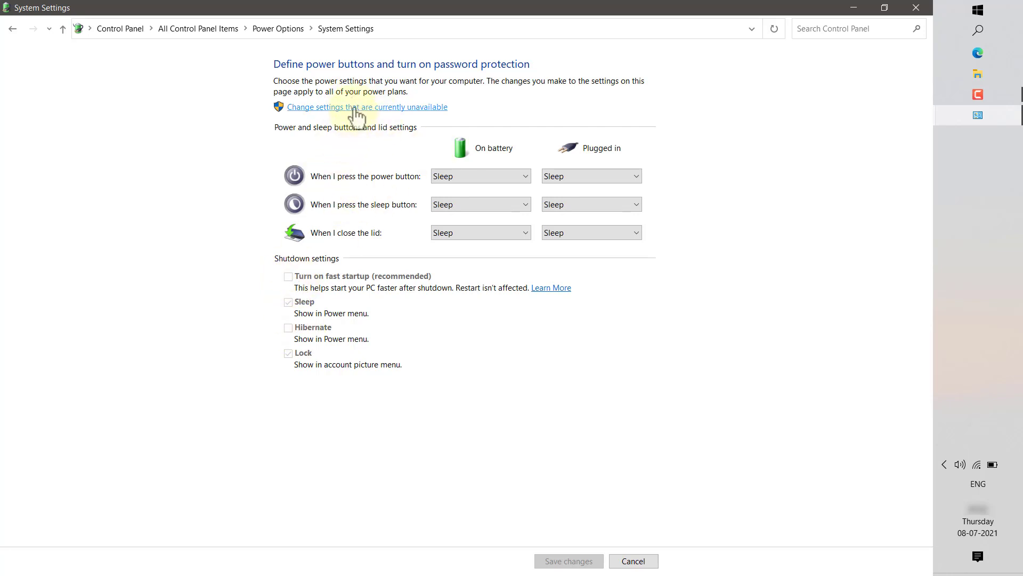
# Unlock the currently unavailable shutdown settings and leave Turn on fast startup (recommended) unchecked
pyautogui.click(397, 107)
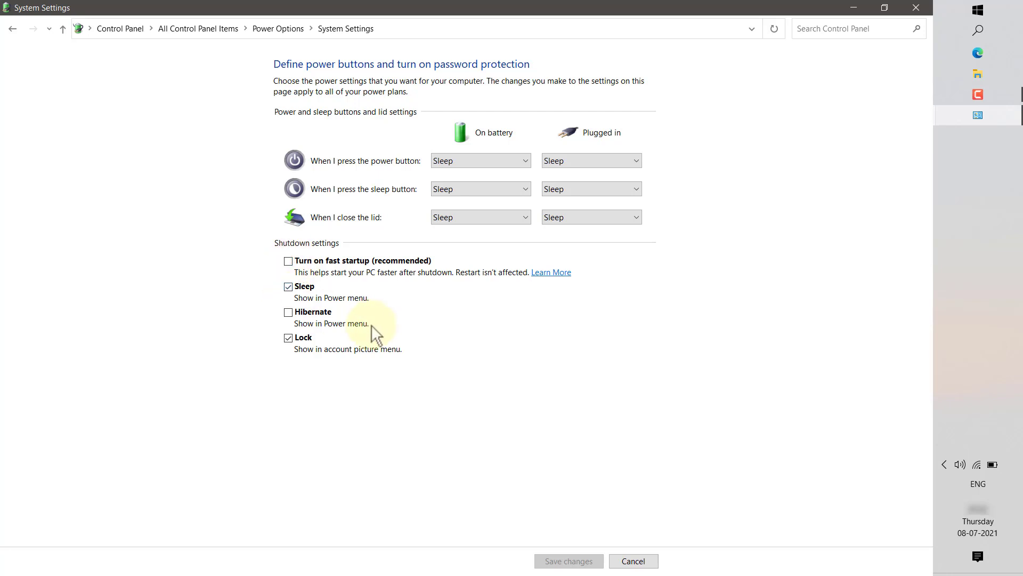
pyautogui.click(288, 261)
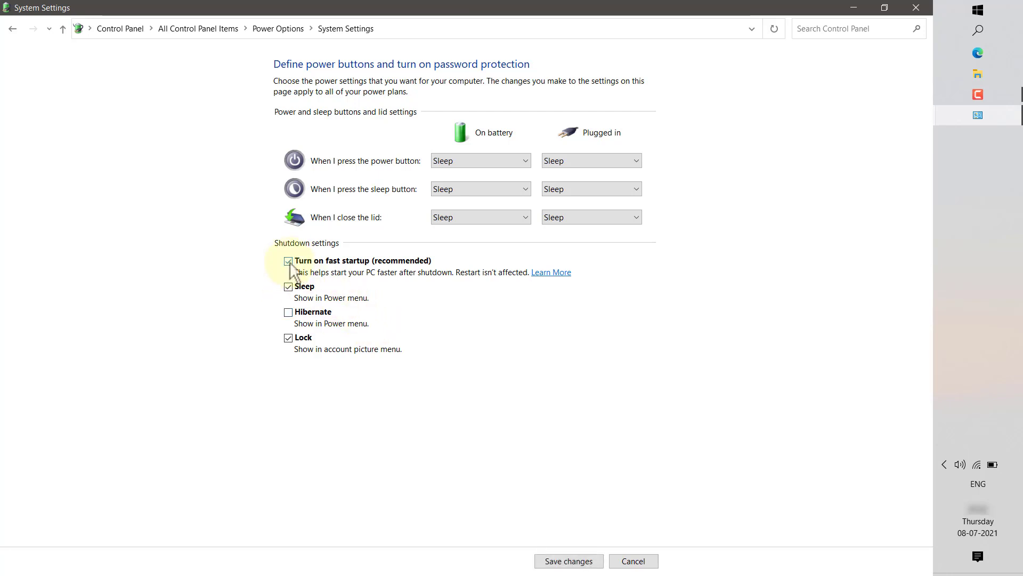
pyautogui.click(288, 262)
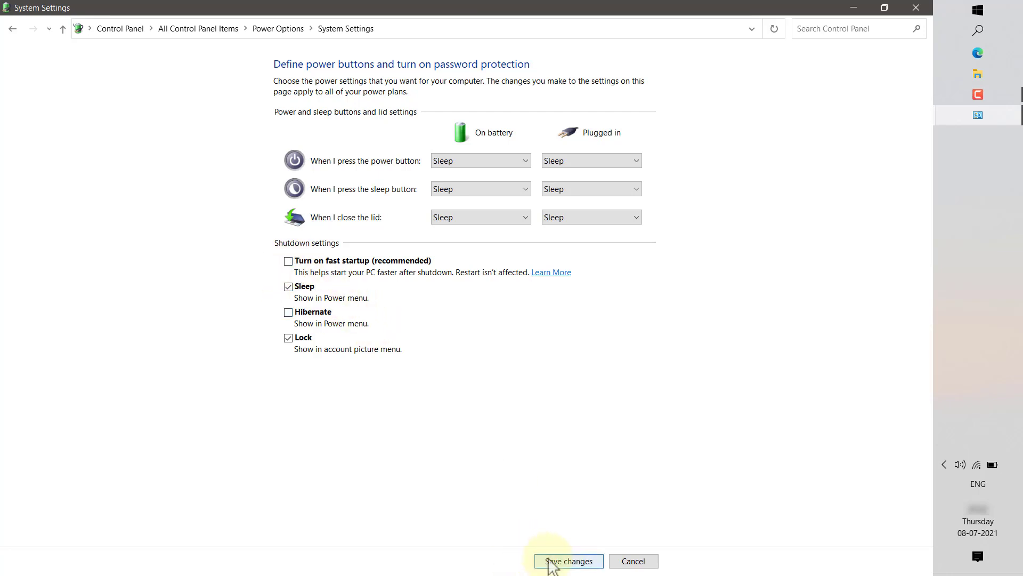